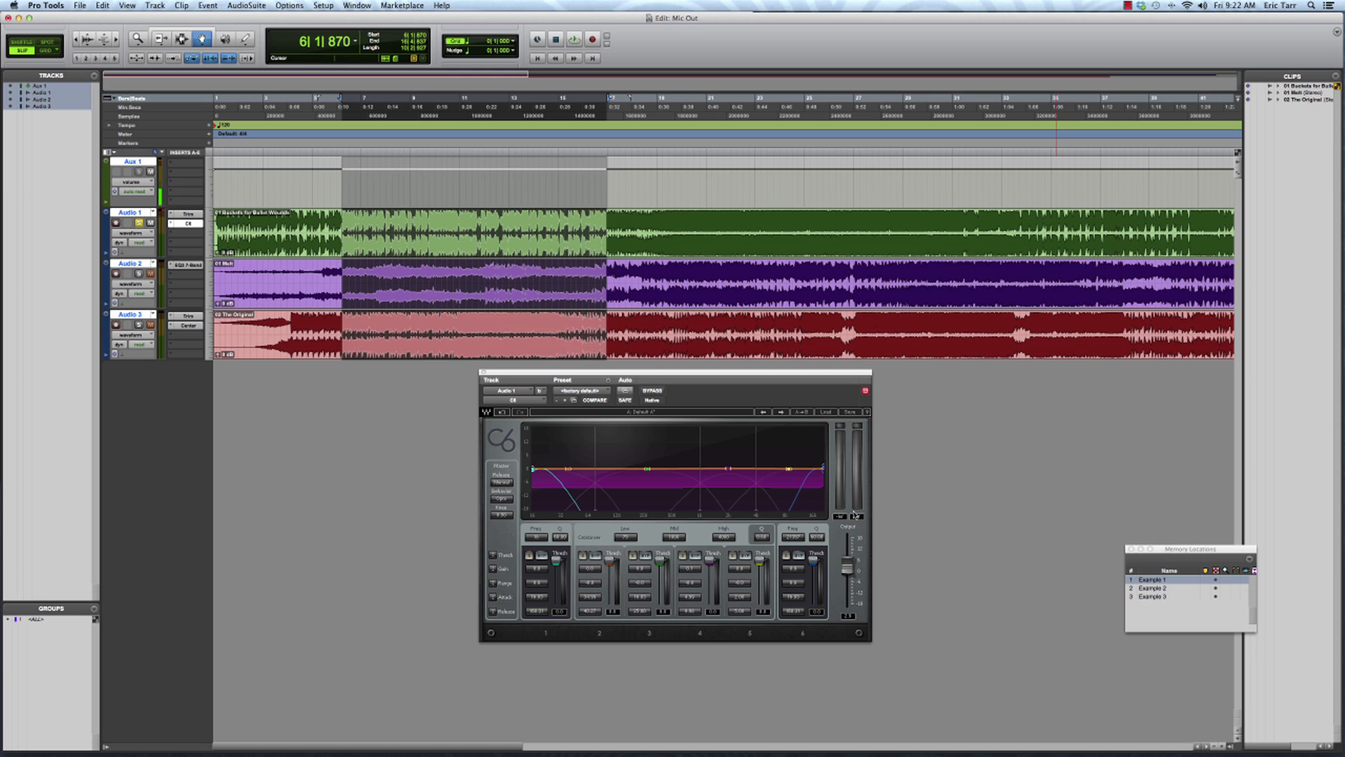
Step: Audition Example 1 through the full C6 spectrum, and with only band 2 soloed at a raised plug-in output level
key(space)
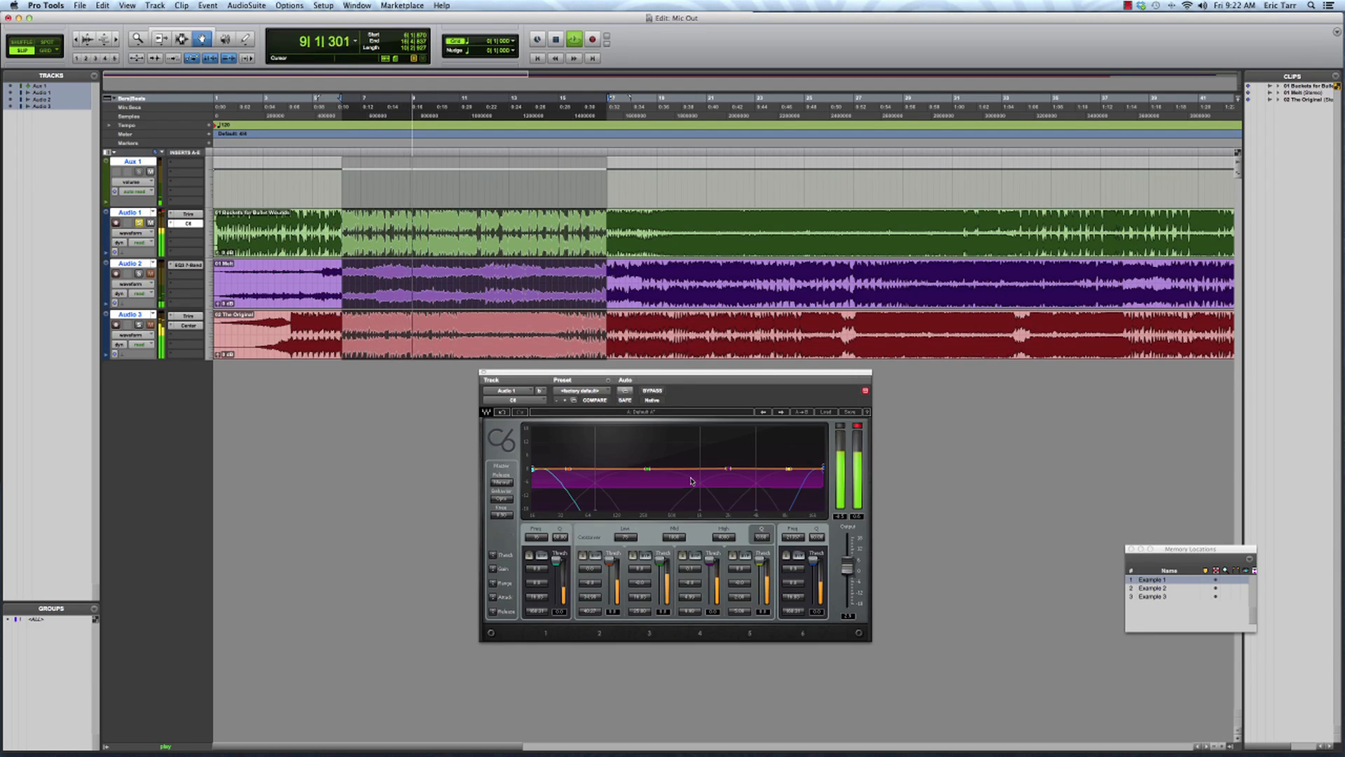
key(space)
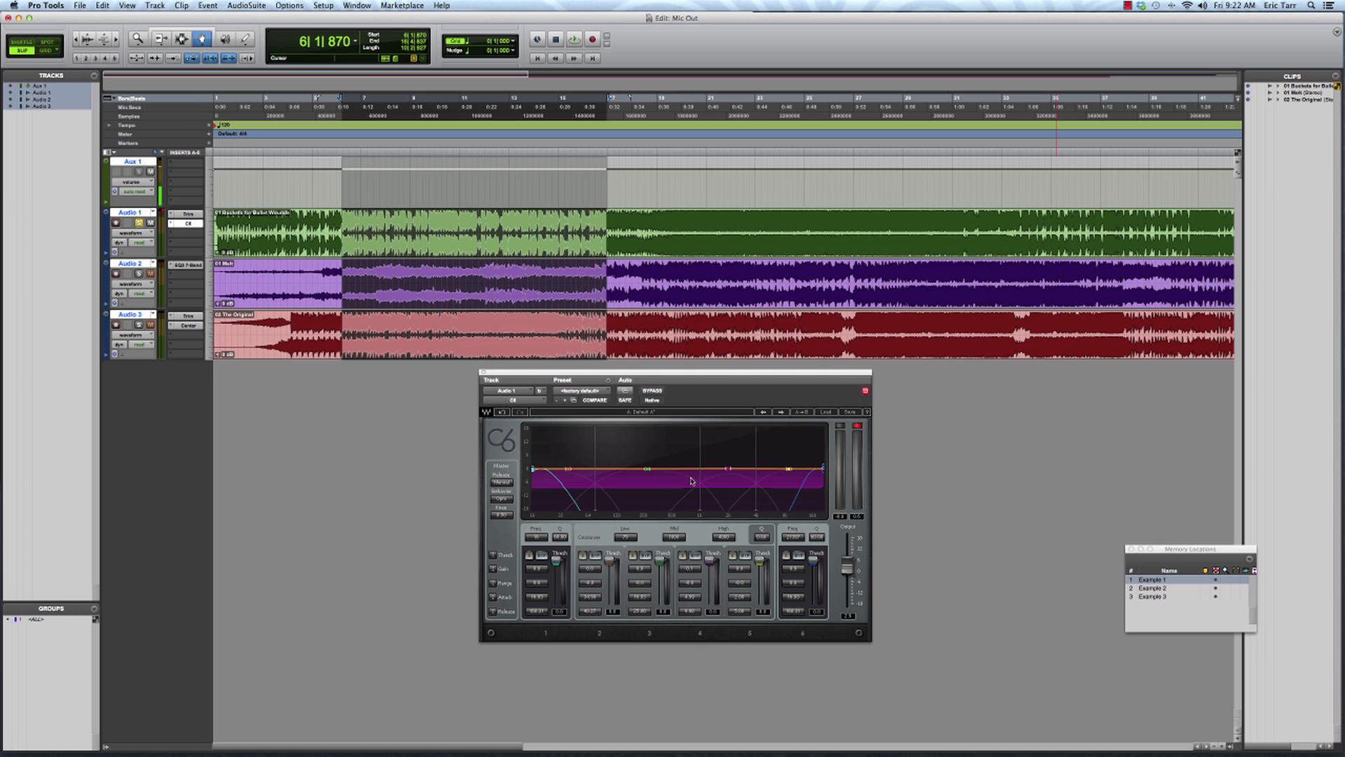
drag(847, 566, 850, 546)
click(584, 556)
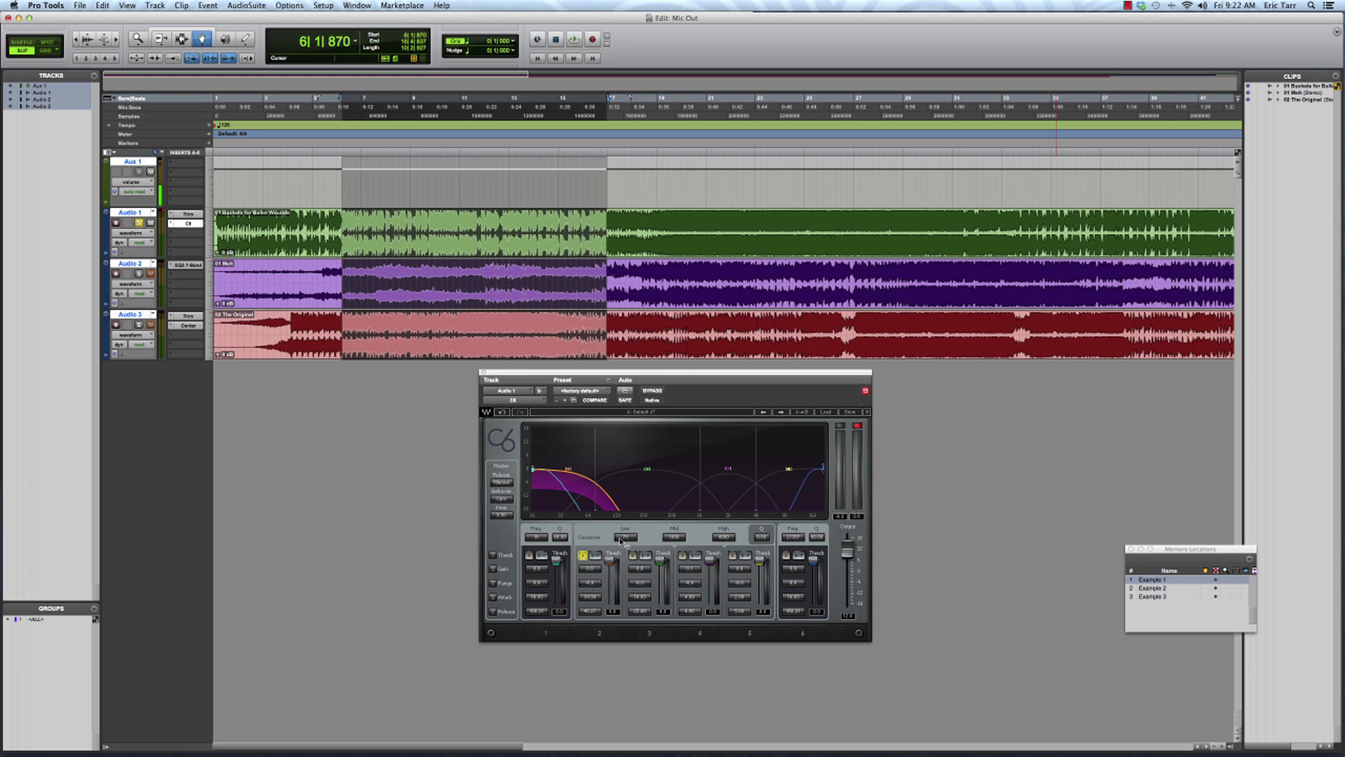
key(space)
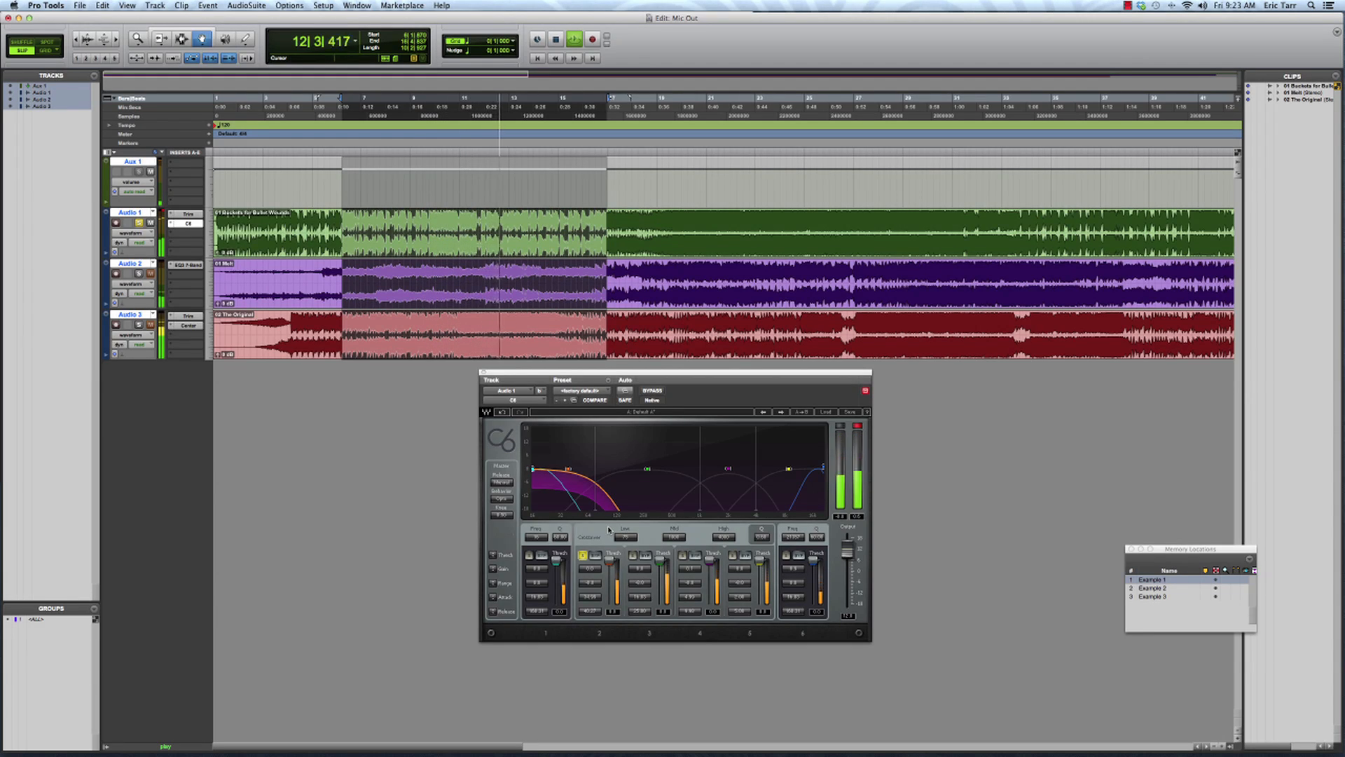
drag(849, 553, 851, 557)
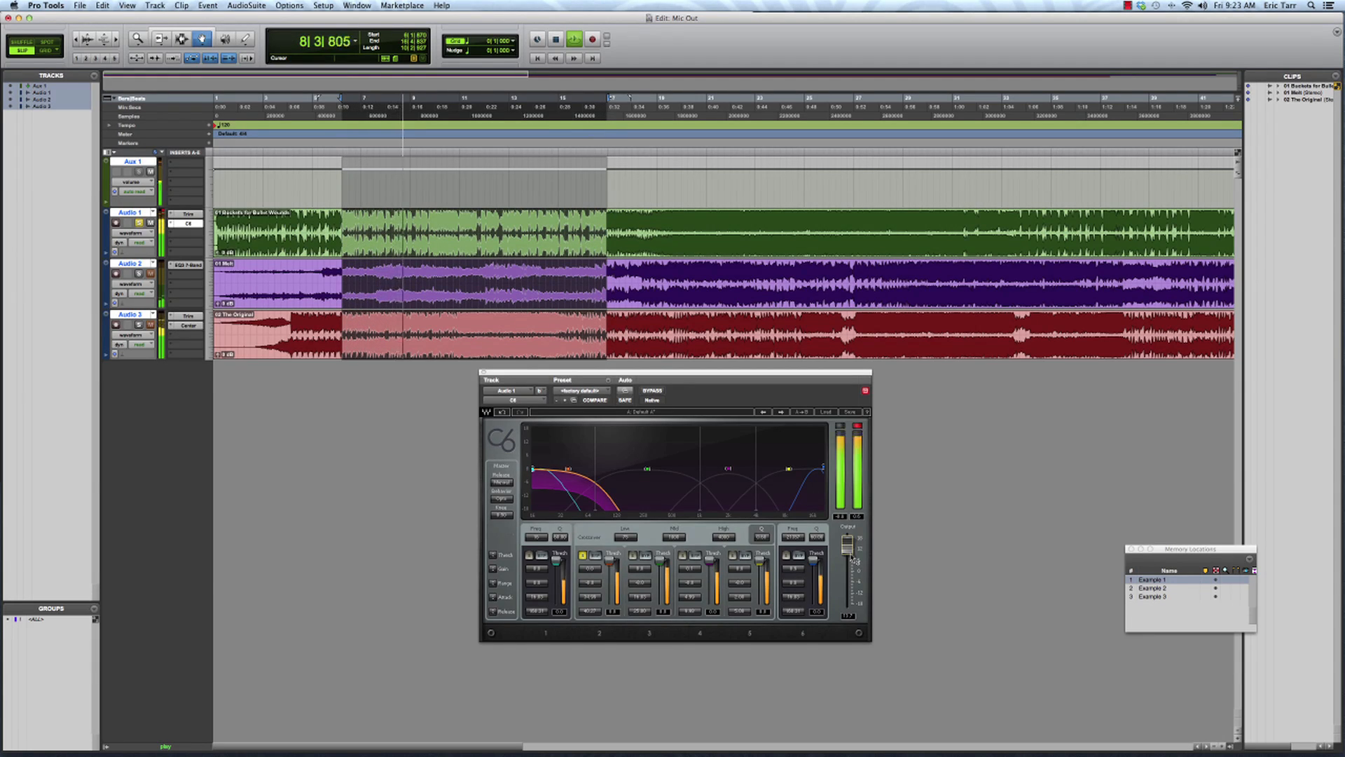
Step: Solo C6 bands 3, 4 and 5 one at a time and listen to Example 1 through each
click(632, 555)
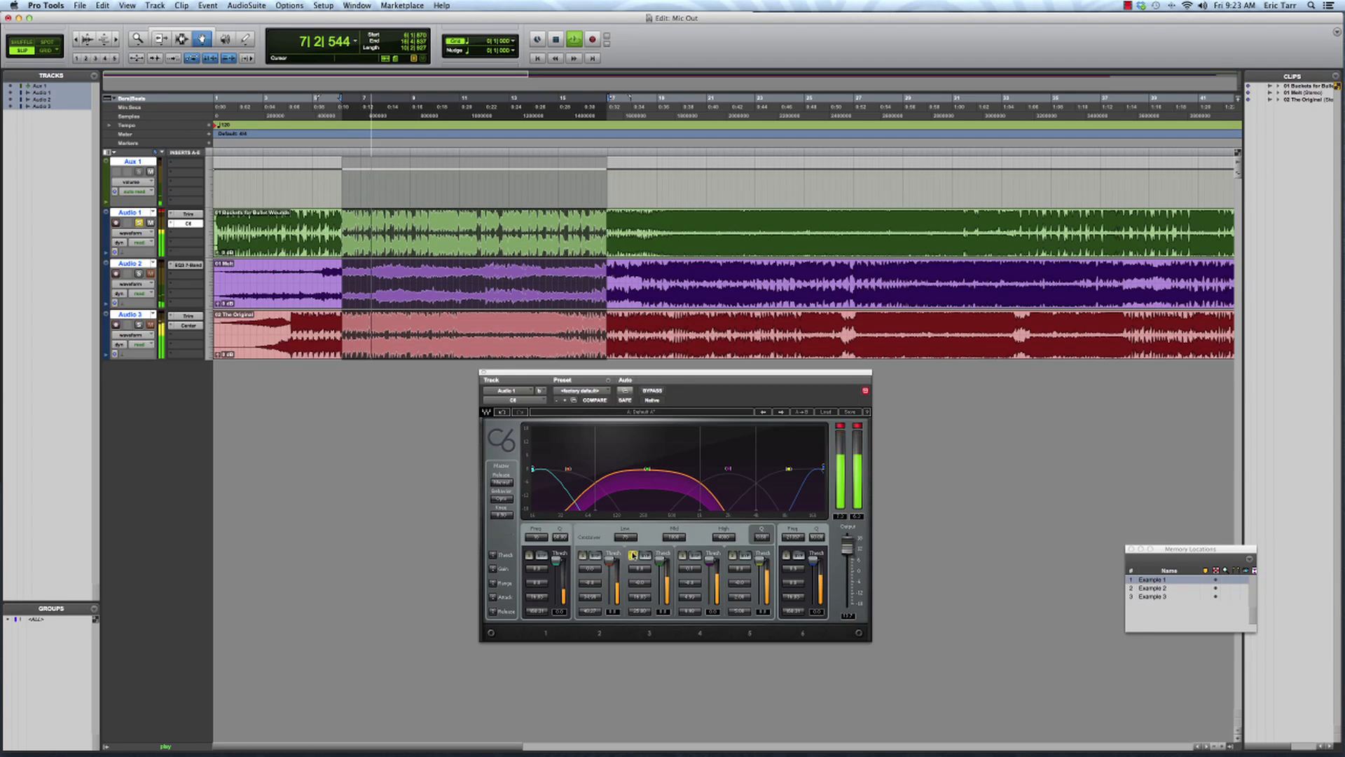
key(space)
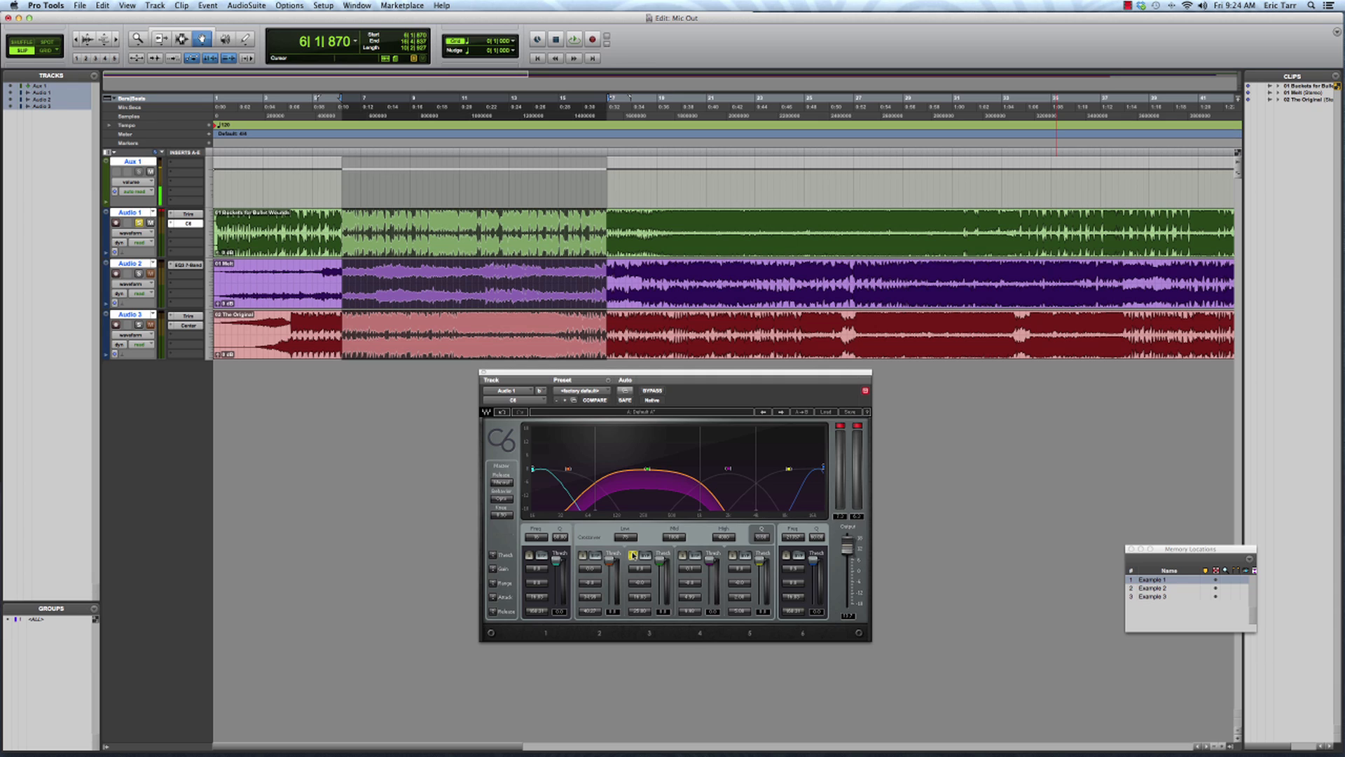
click(682, 555)
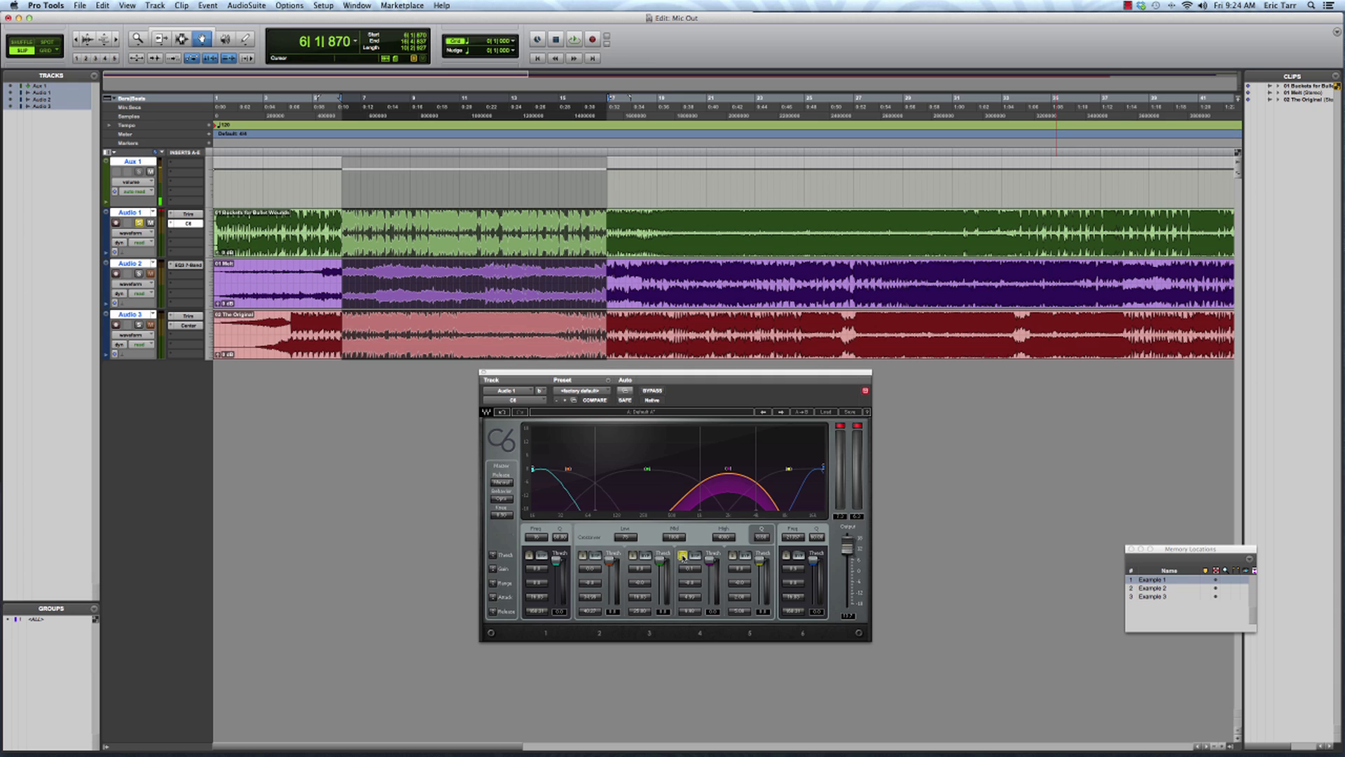
key(space)
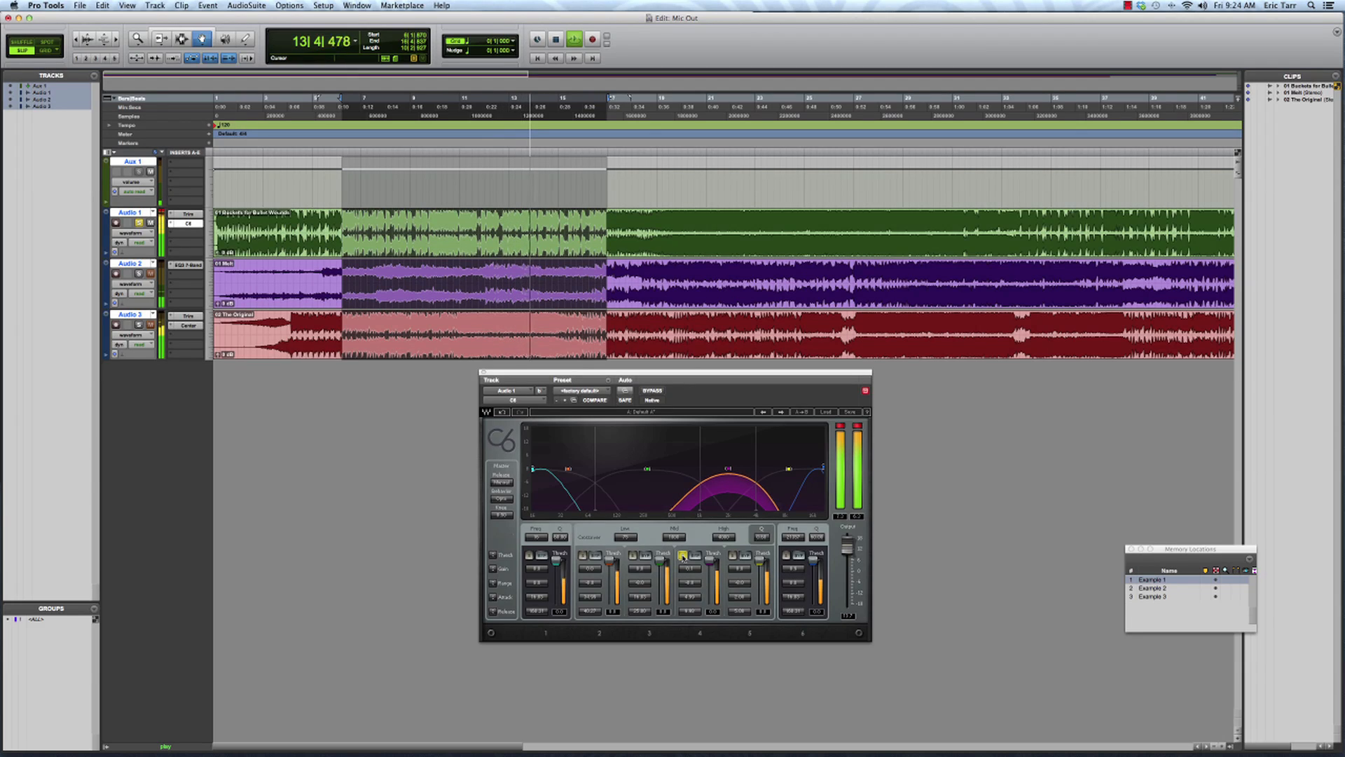
key(space)
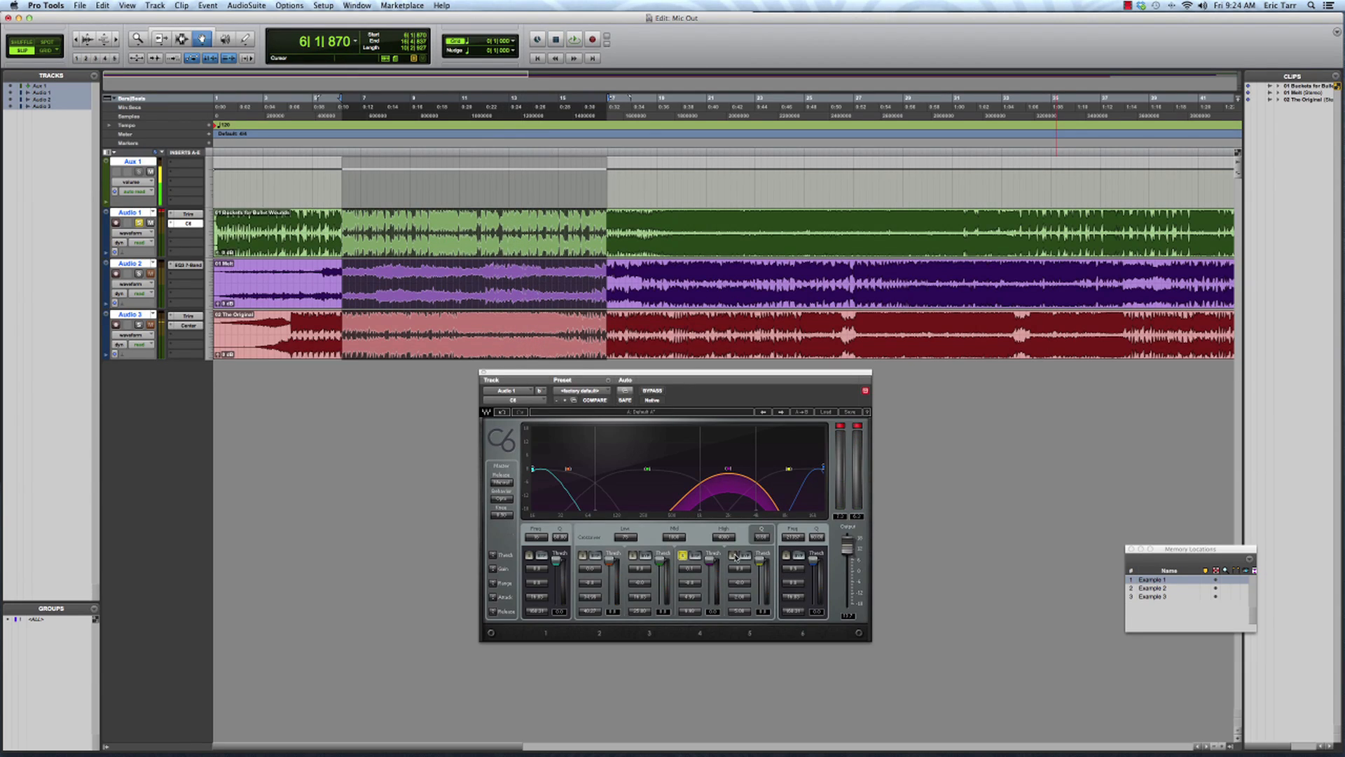
click(733, 555)
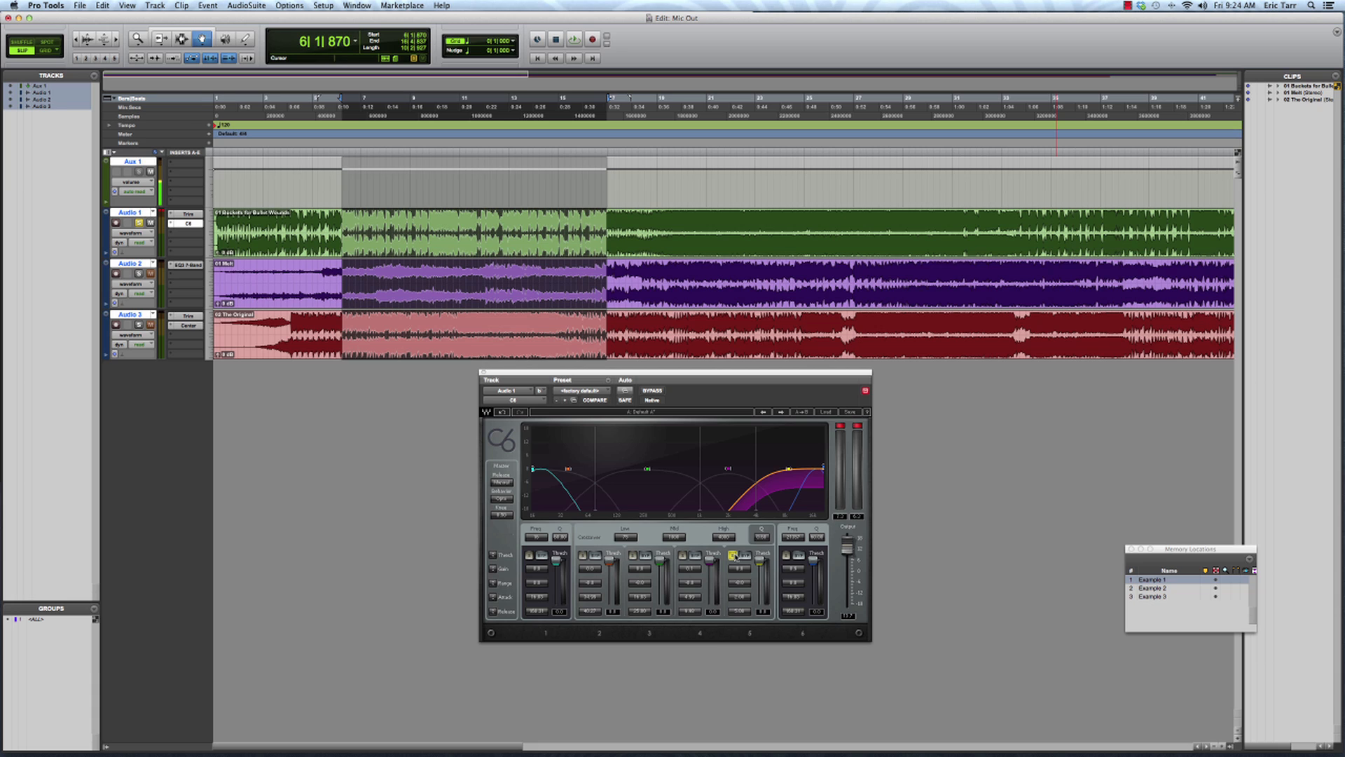
key(space)
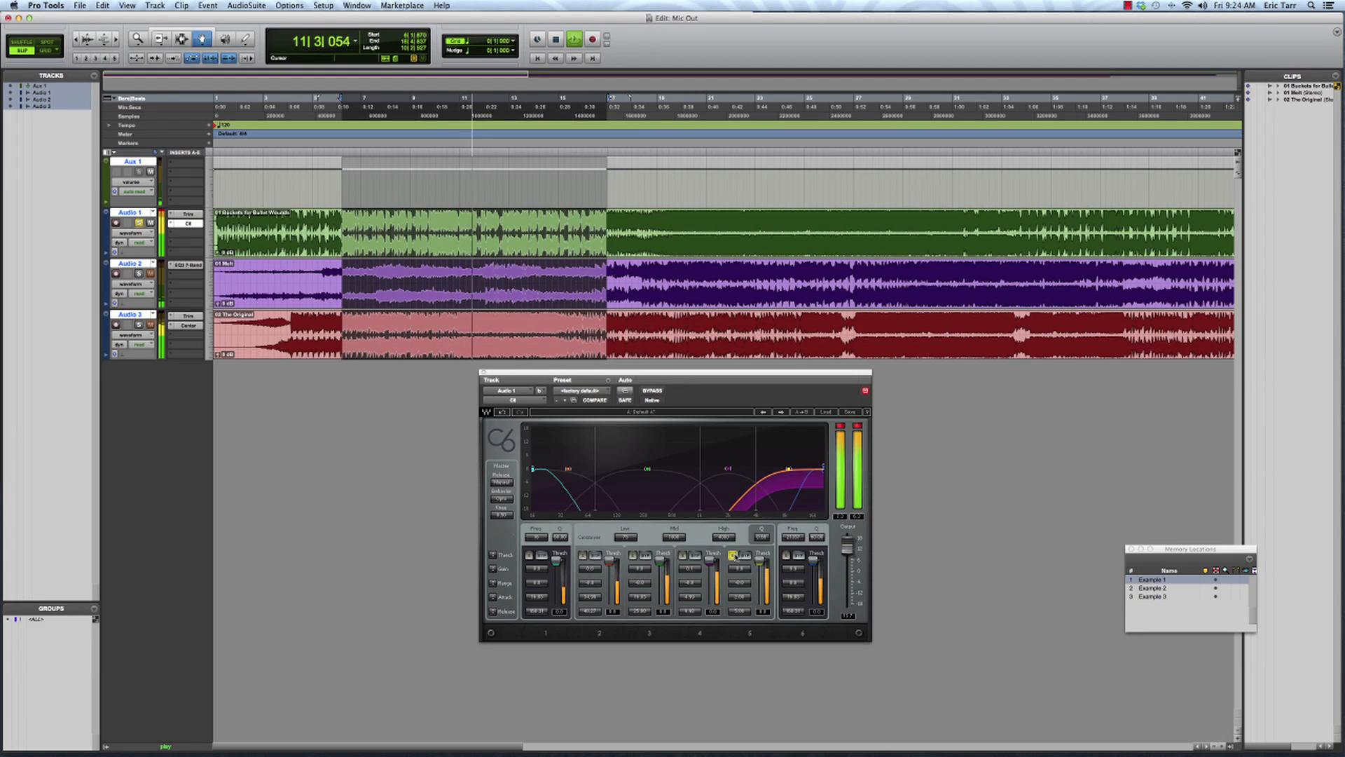
key(space)
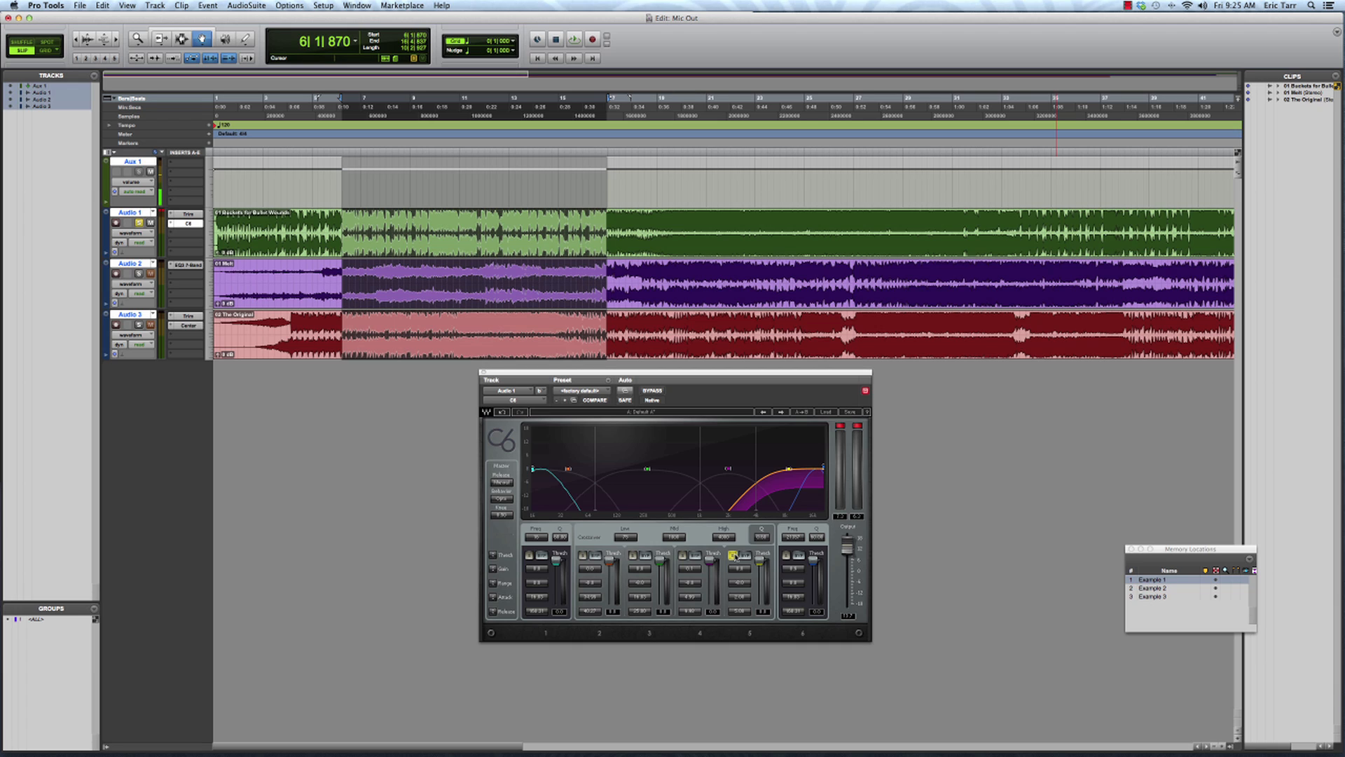
Step: Solo C6 band 1 and sweep its frequency from the low end up into the high range during playback
click(529, 556)
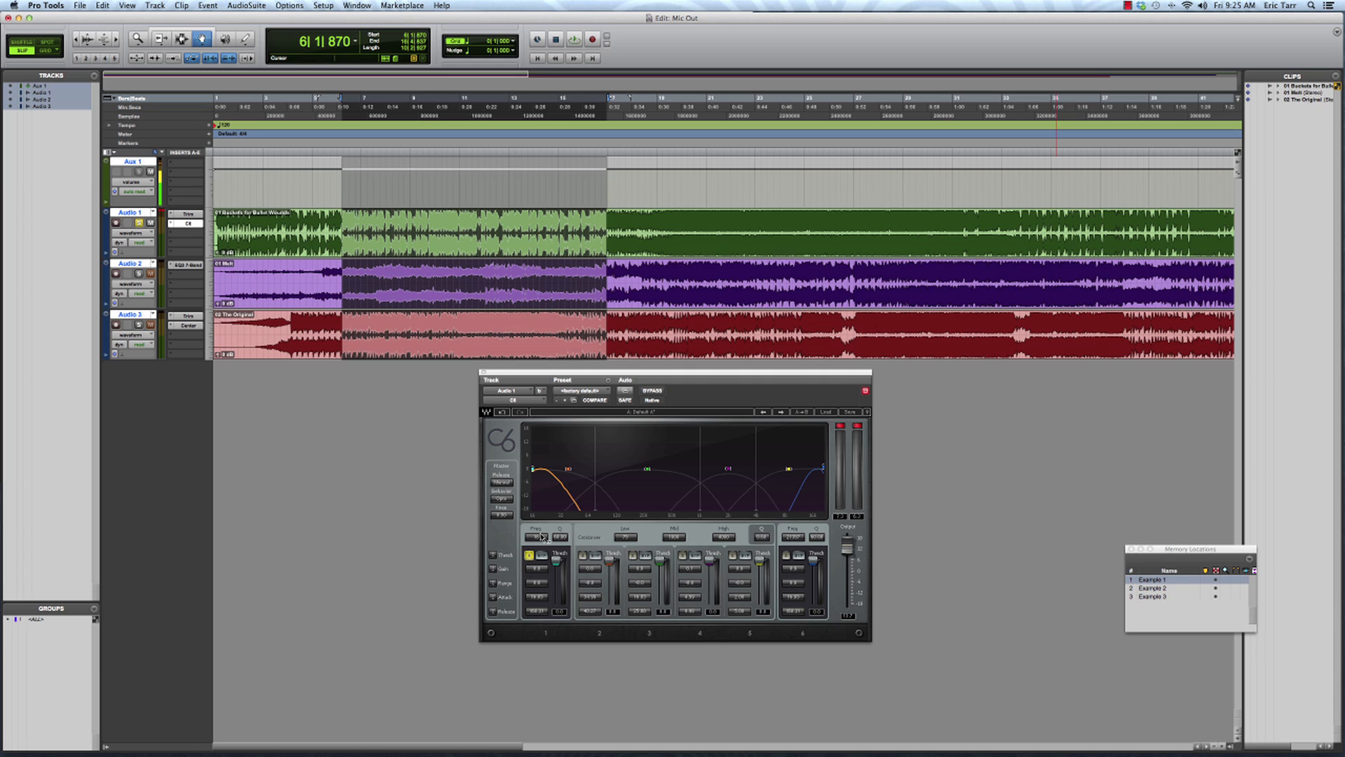
key(space)
drag(541, 536, 540, 508)
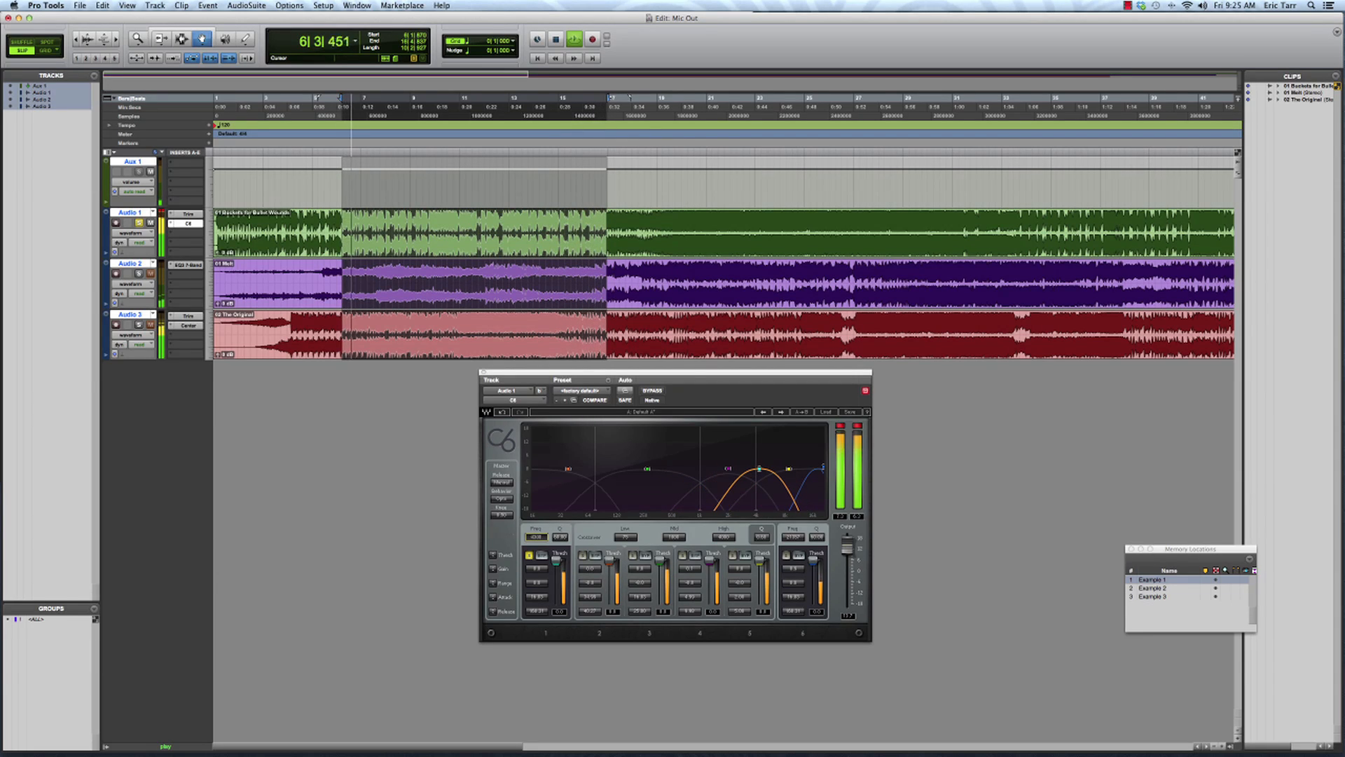
key(space)
Step: Open the EQ3 7-Band on Audio 2, solo that track and play the Example 2 memory location
click(186, 265)
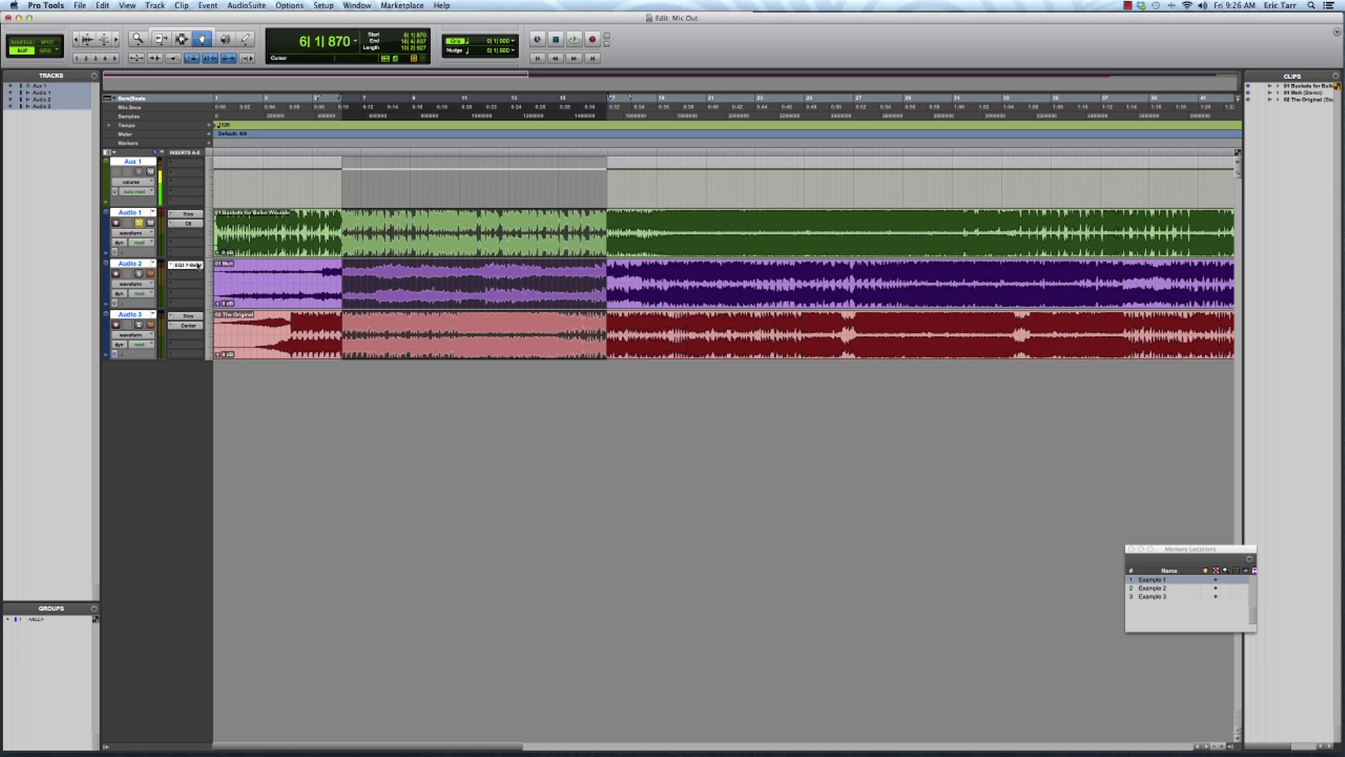
click(138, 274)
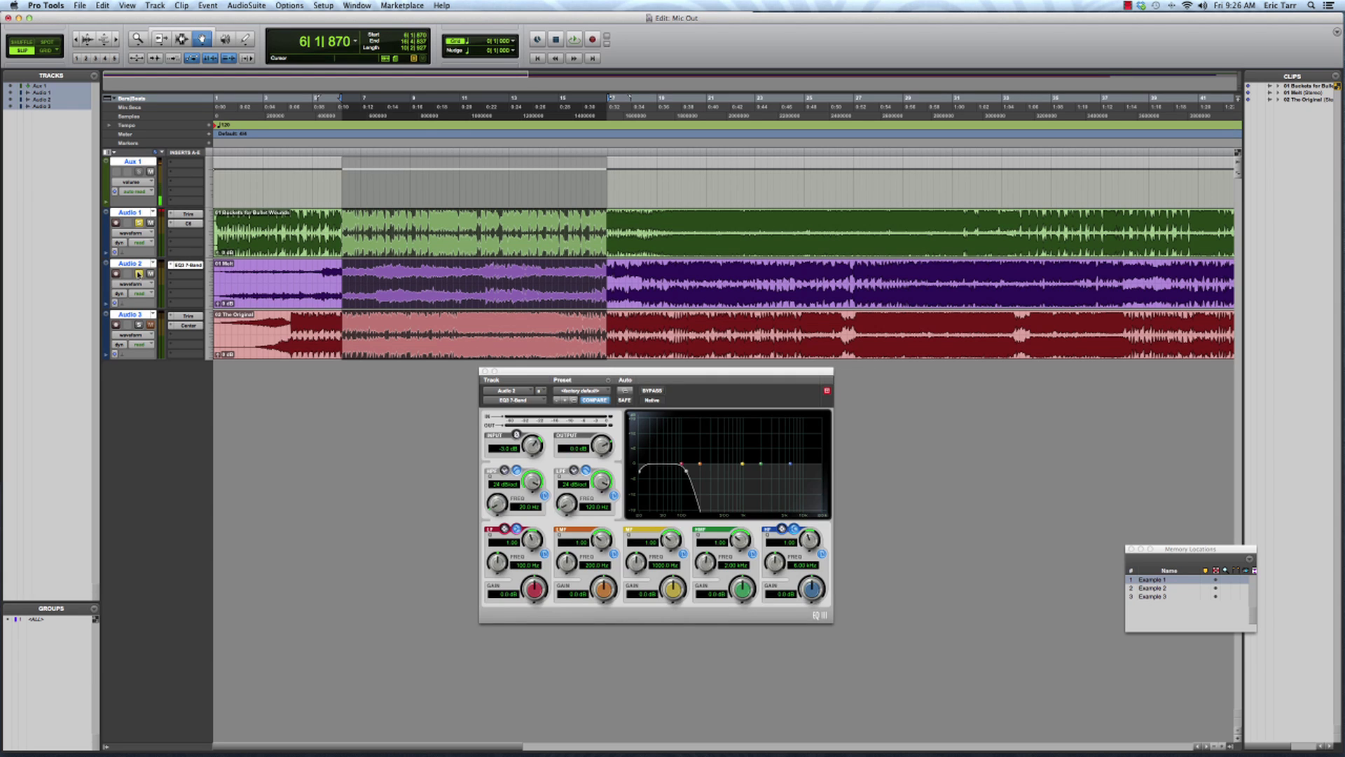
click(1166, 589)
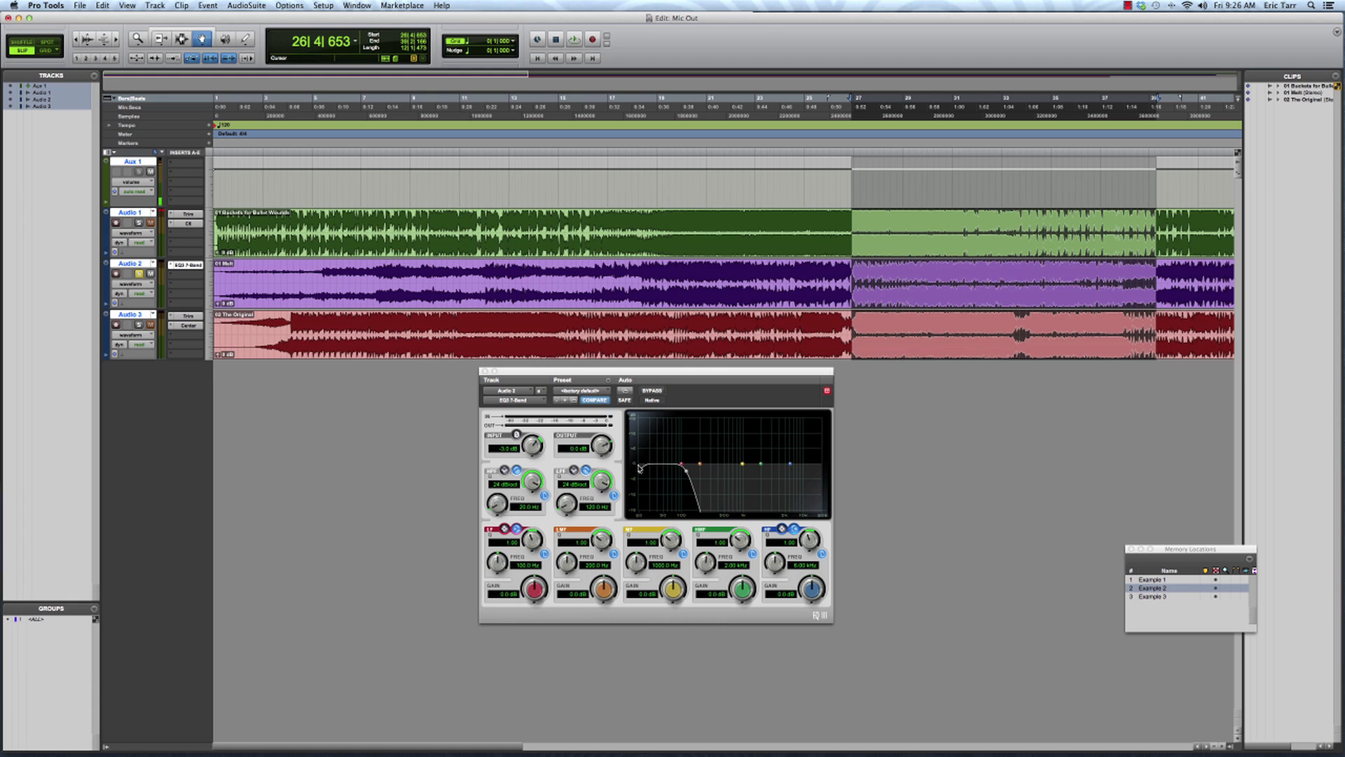
key(space)
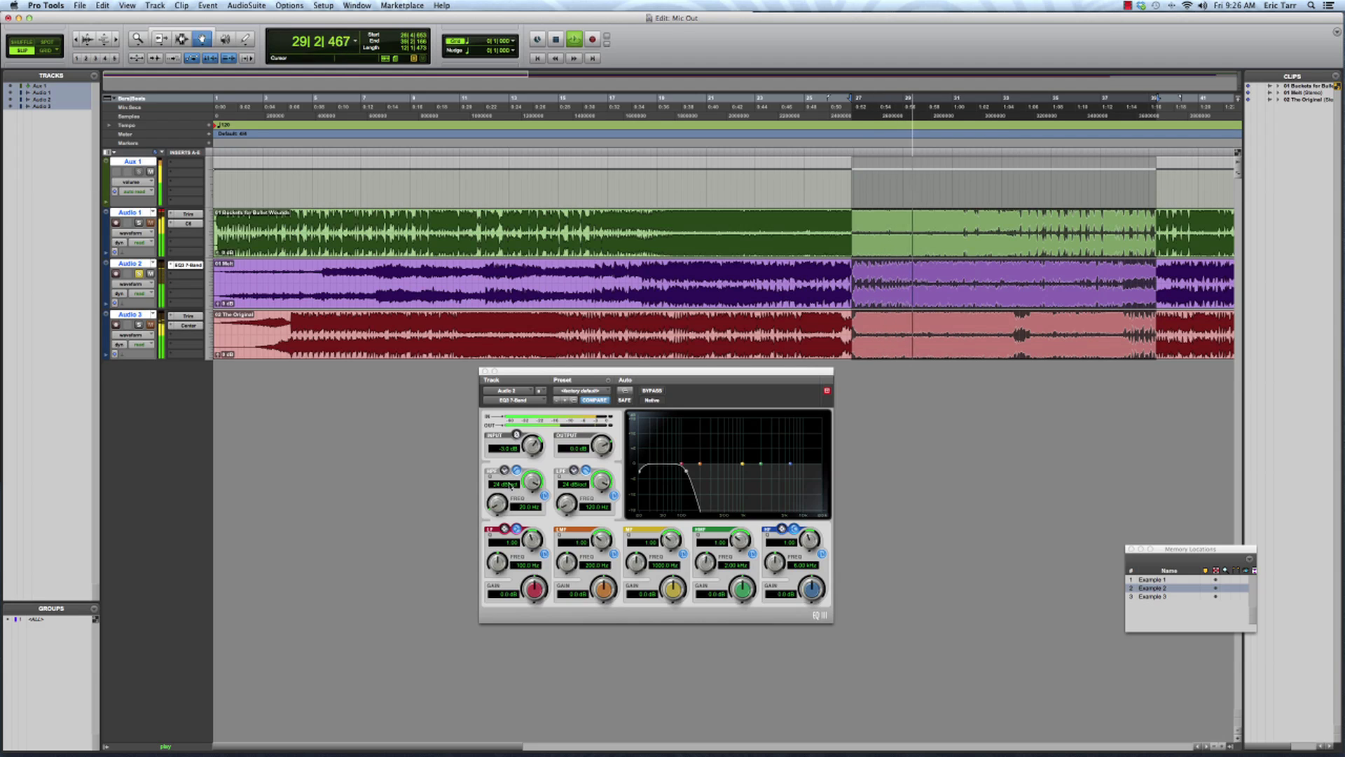
Step: Open the EQ's low-pass filter to 20 kHz and raise the high-pass frequency to about 3.02 kHz while listening
drag(509, 504, 569, 477)
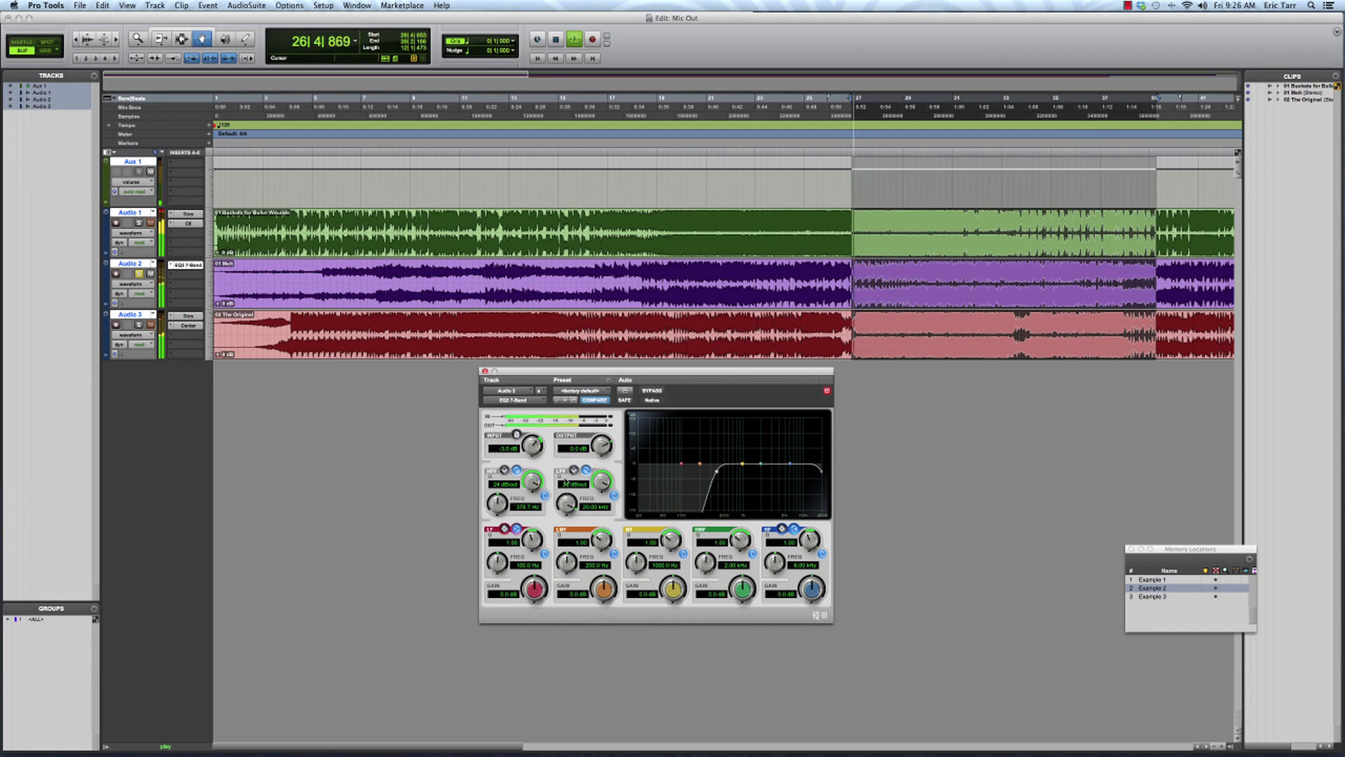
drag(497, 510, 506, 472)
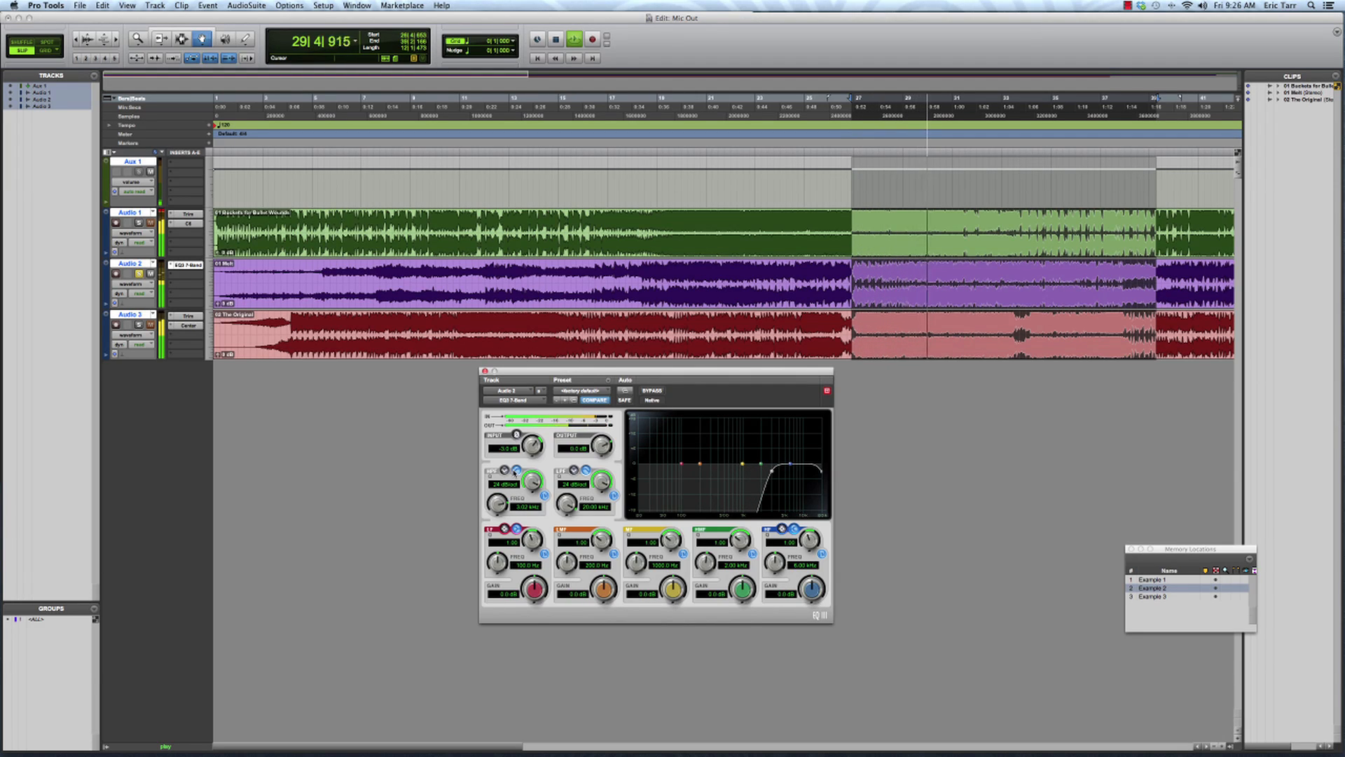
key(space)
Step: Open the Center plug-in on Audio 3 and play the Example 3 memory location with Audio 3 soloed
click(188, 325)
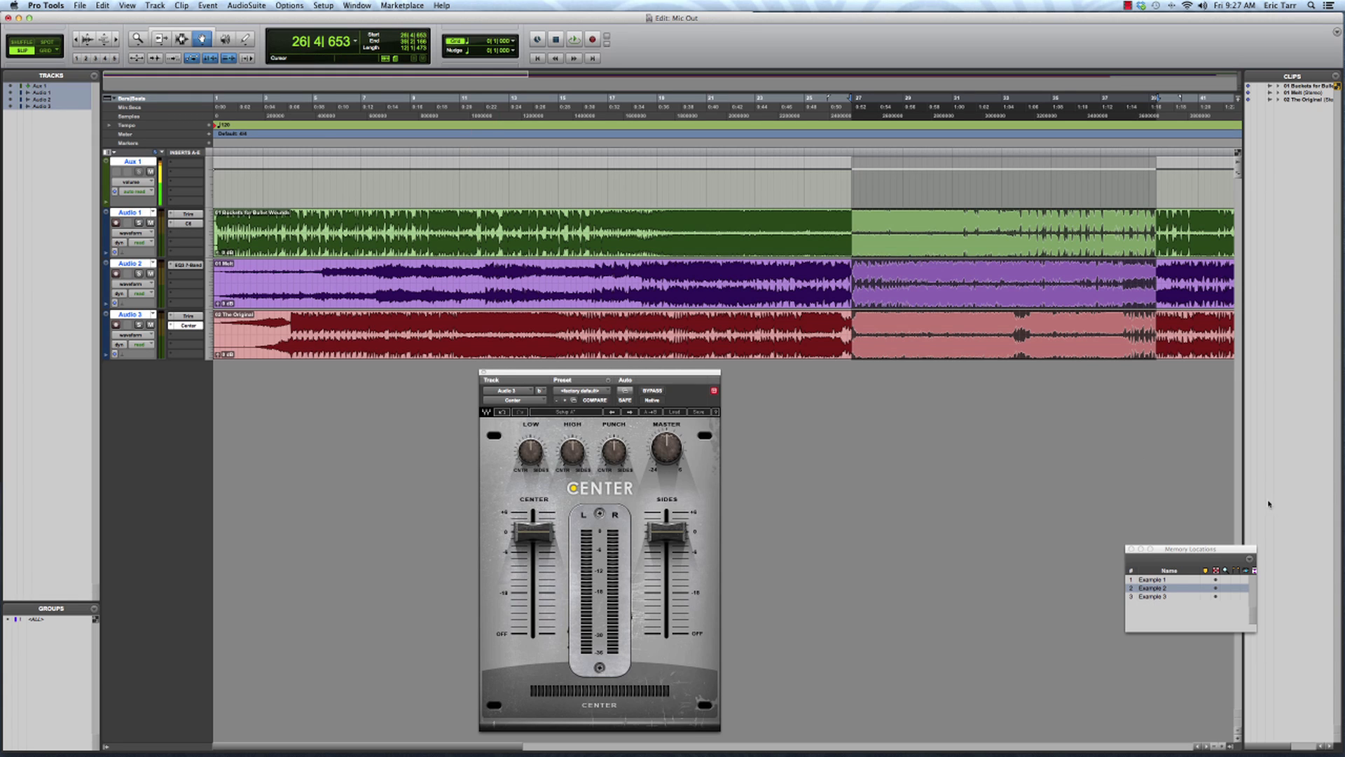
click(1155, 597)
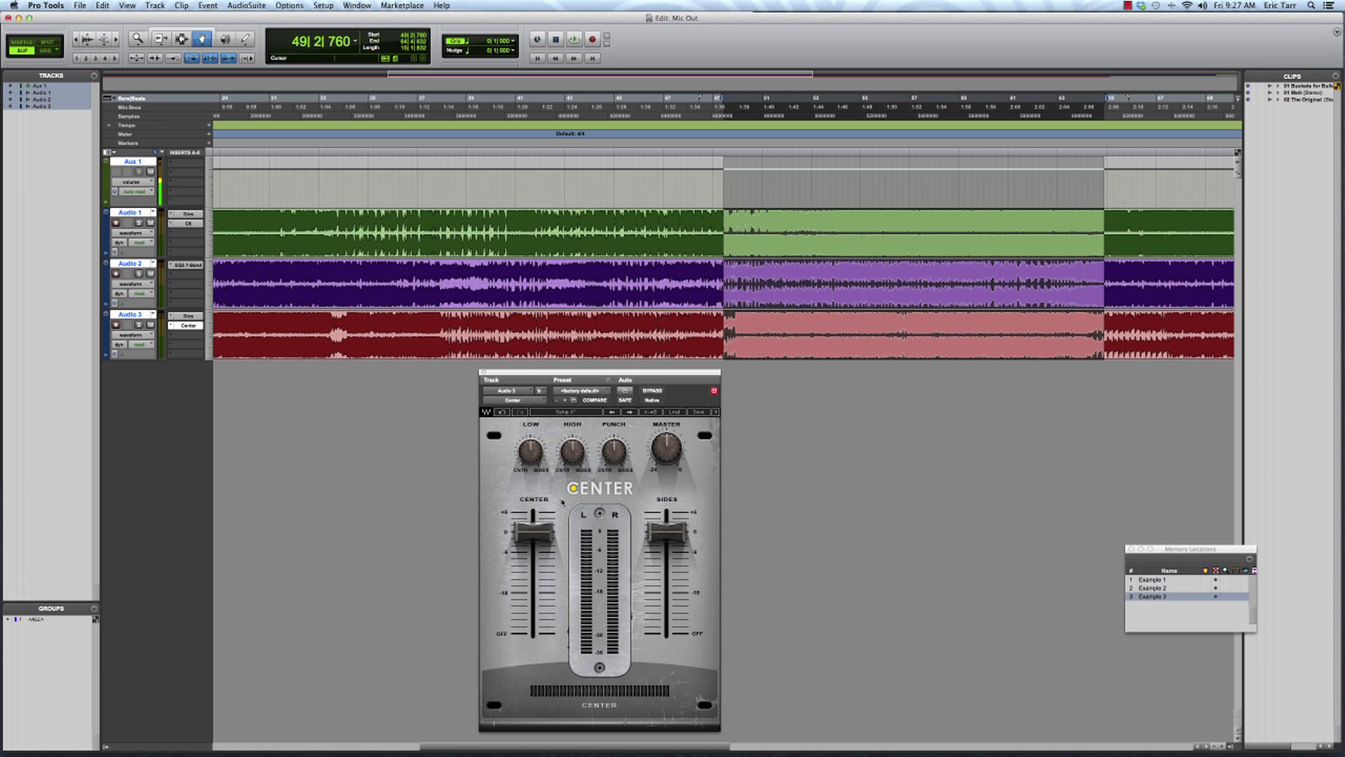
key(space)
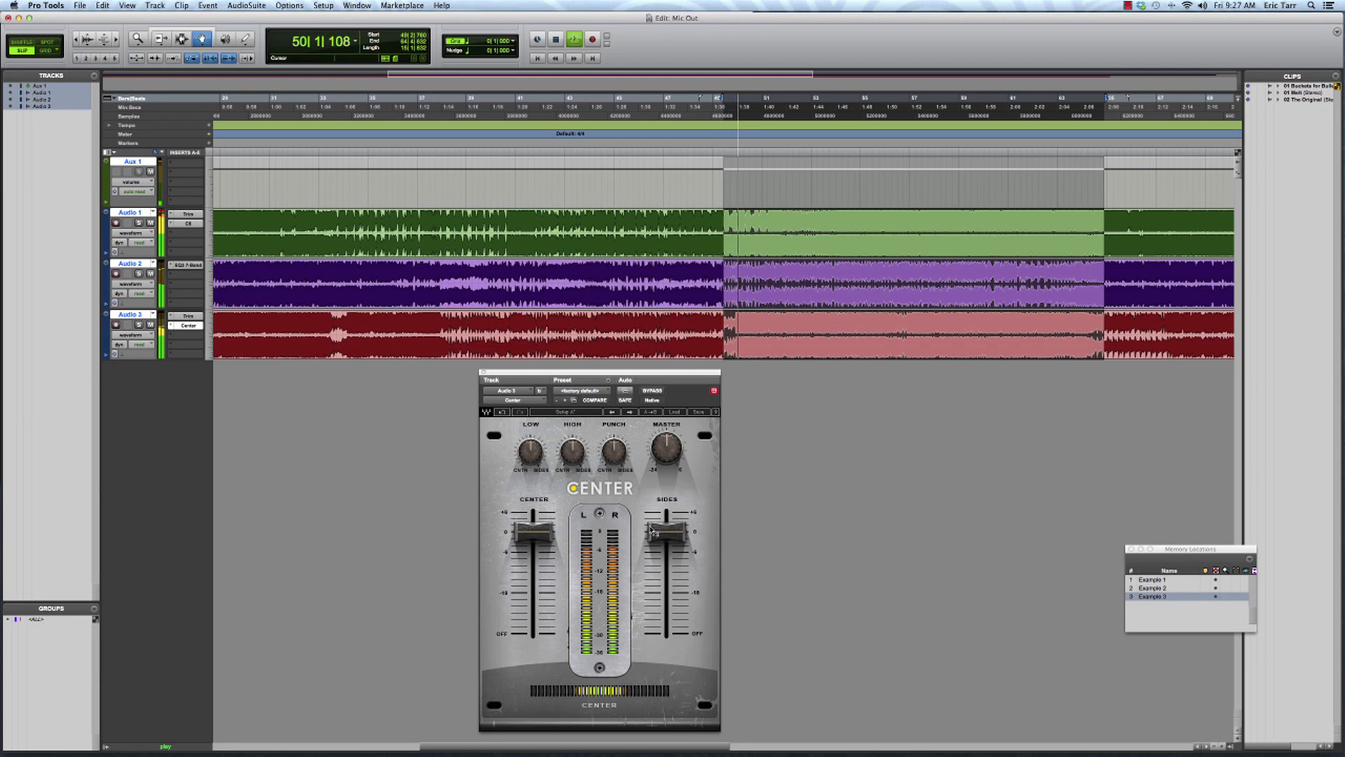
click(138, 325)
Step: Audition Example 3 with the Sides level off, and with Sides restored to 0 and the Center level off
drag(667, 533, 666, 635)
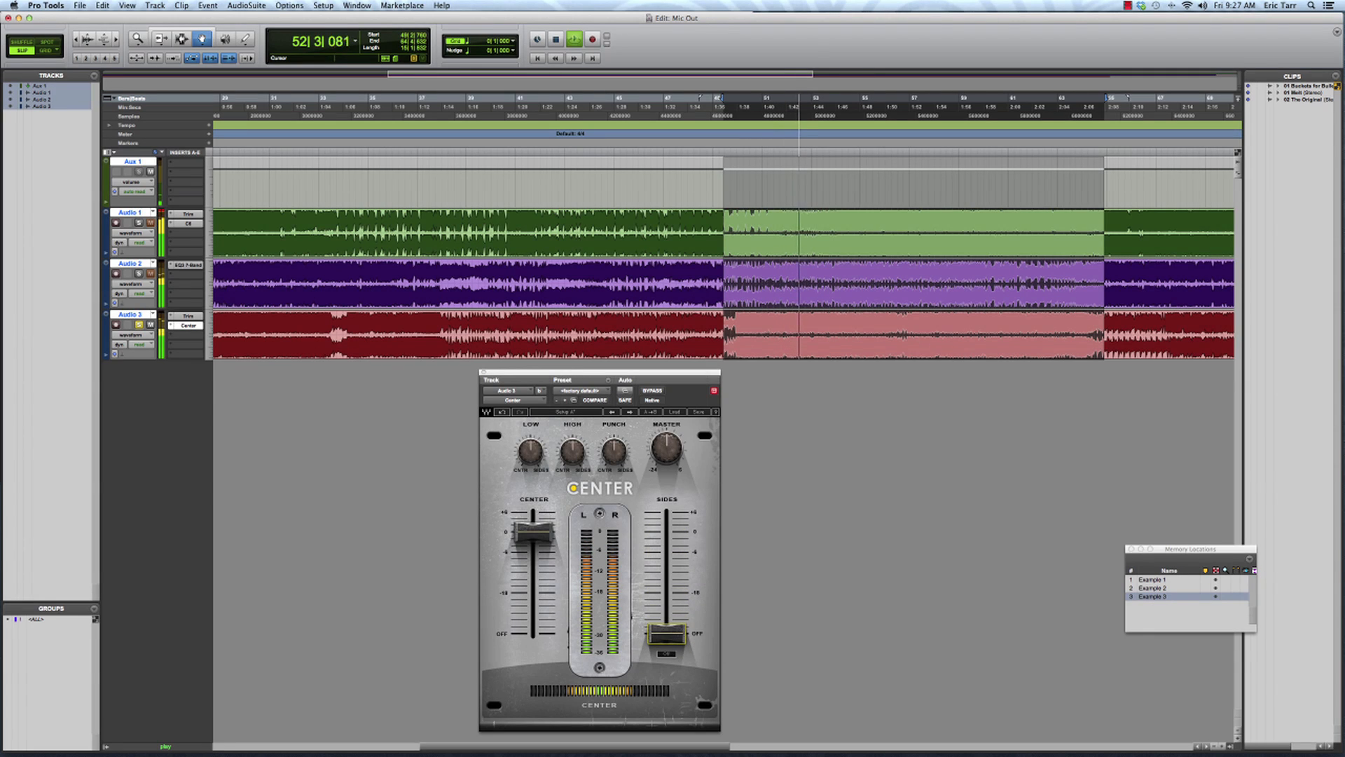
alt+click(666, 636)
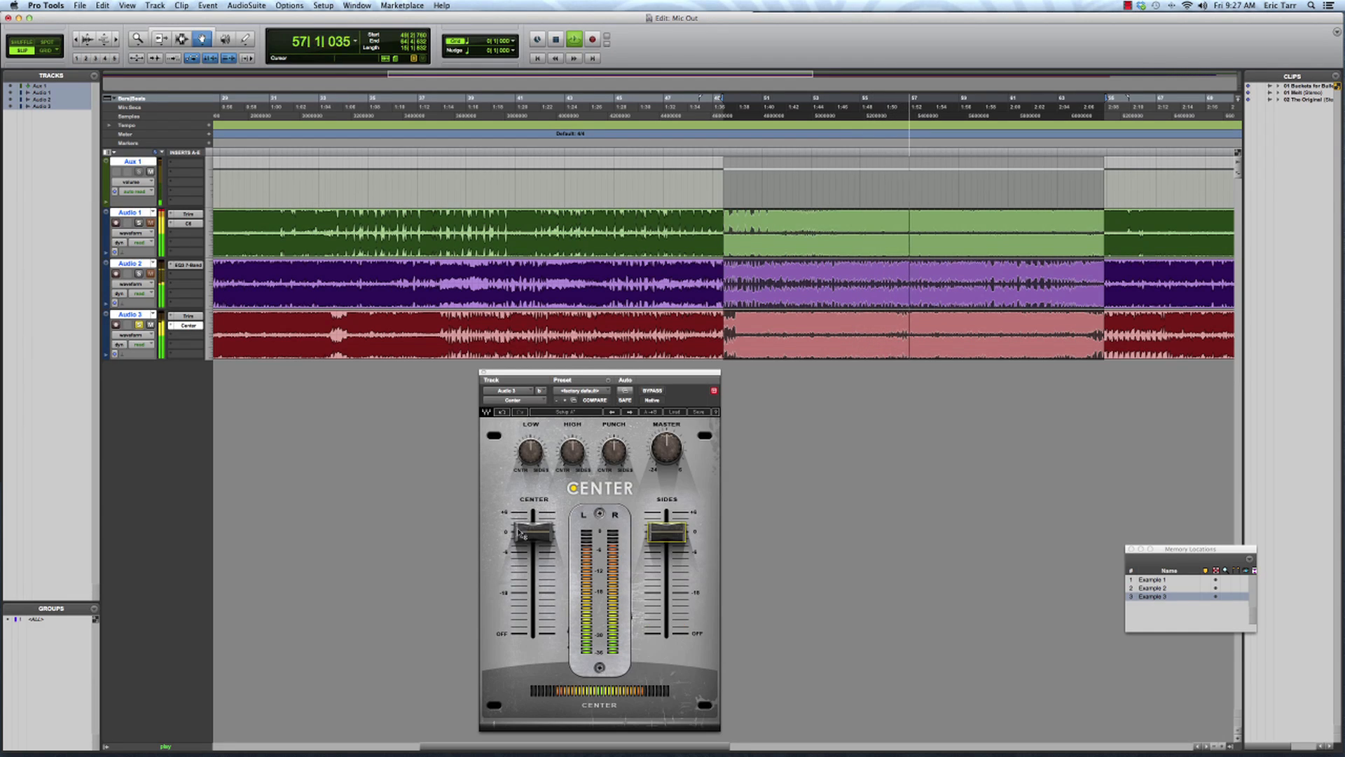
drag(533, 532, 537, 634)
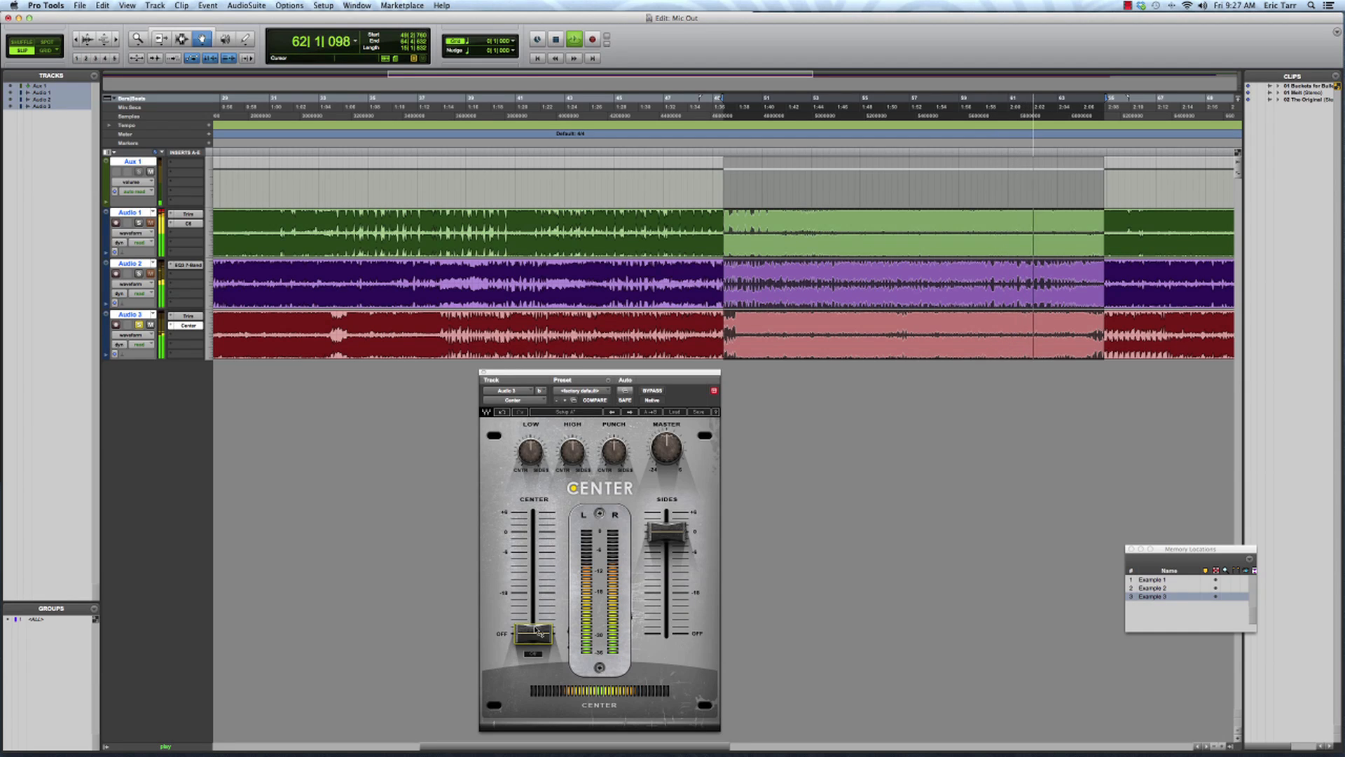
key(space)
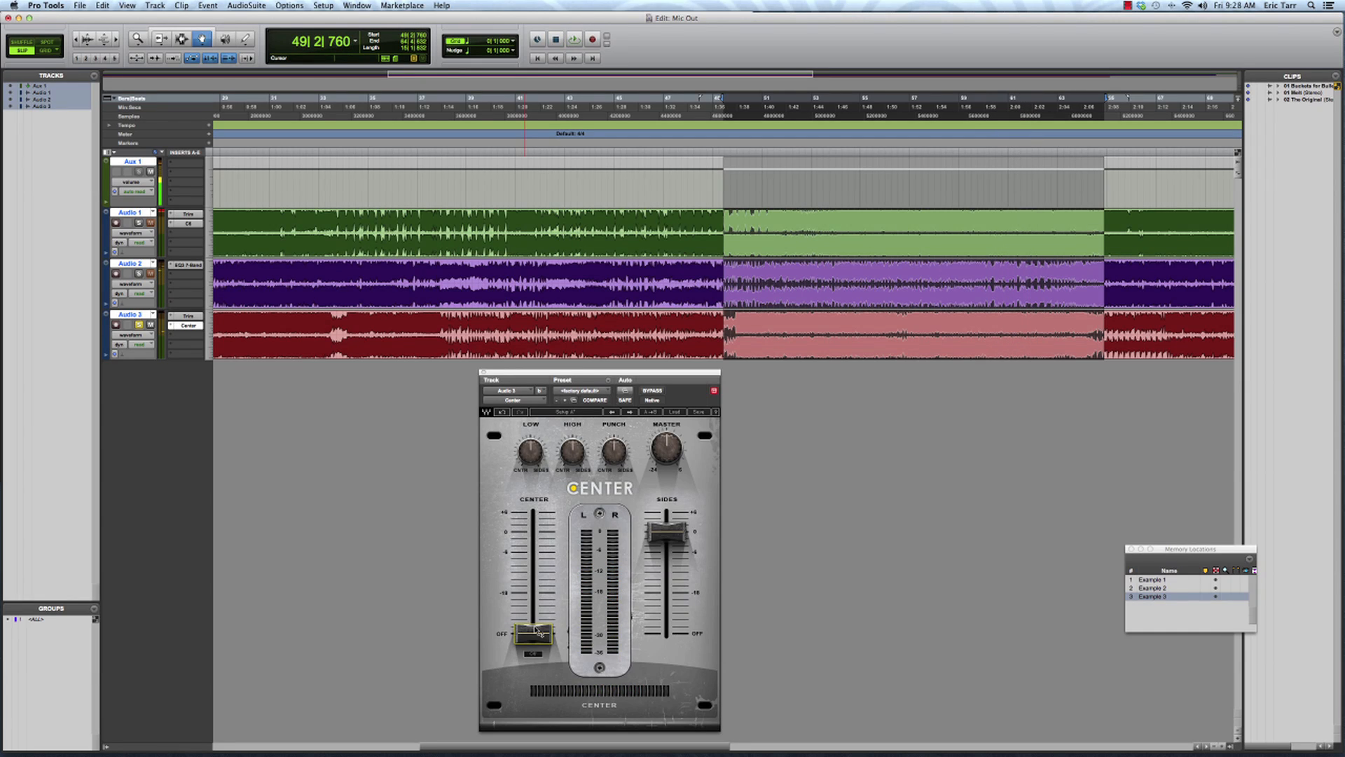